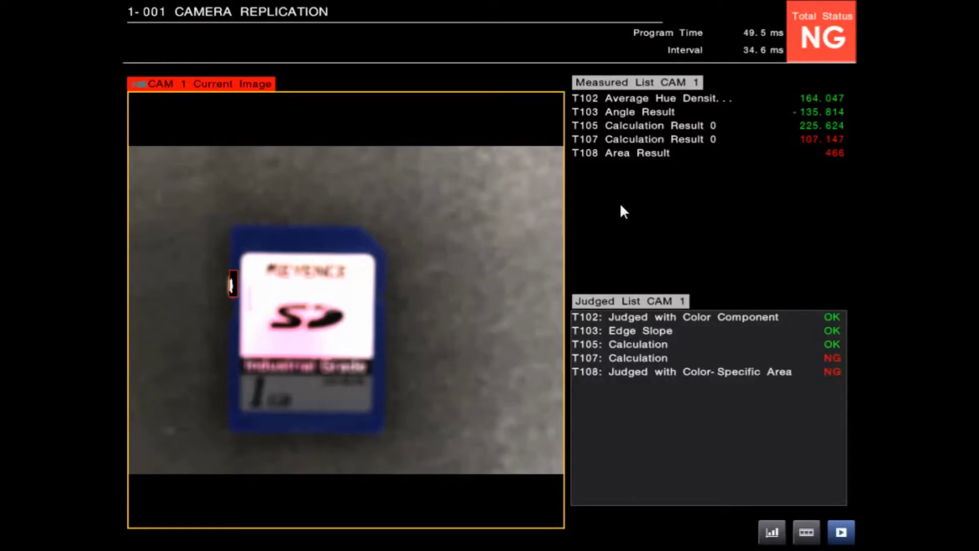
Show the Run screen's top toolbar while the inspection judges NG
{"action": "left_click", "coordinate": [638, 178]}
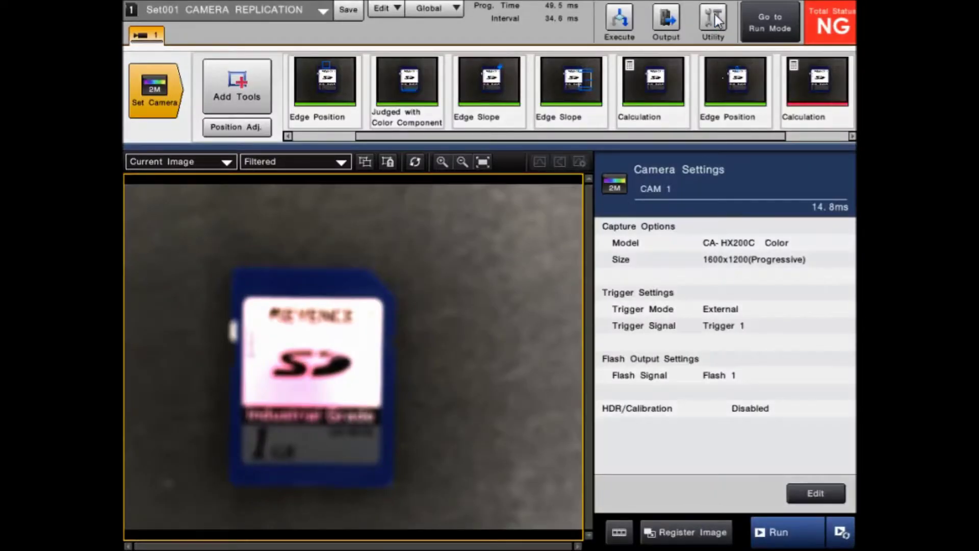
Launch Camera Installation Replication from the Utility menu
{"action": "left_click", "coordinate": [714, 20]}
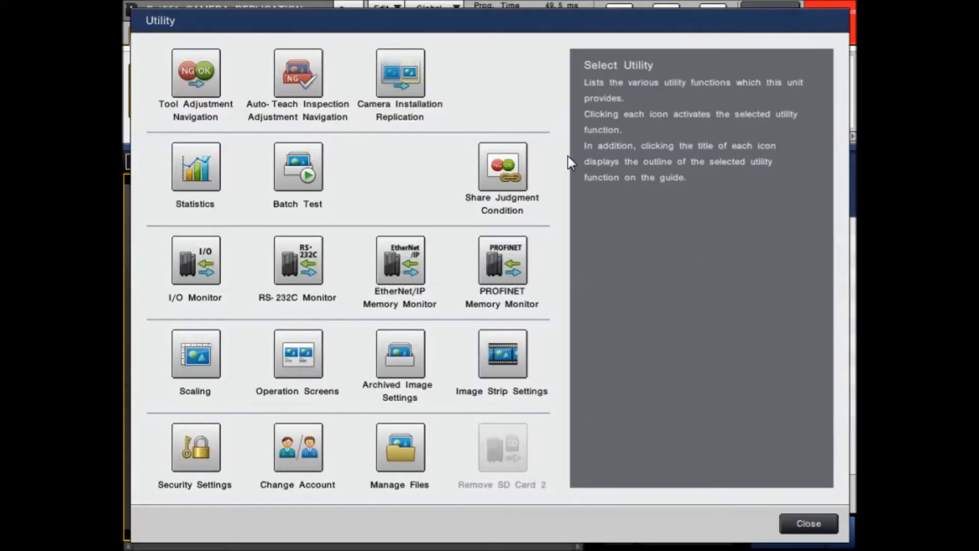
{"action": "left_click", "coordinate": [402, 79]}
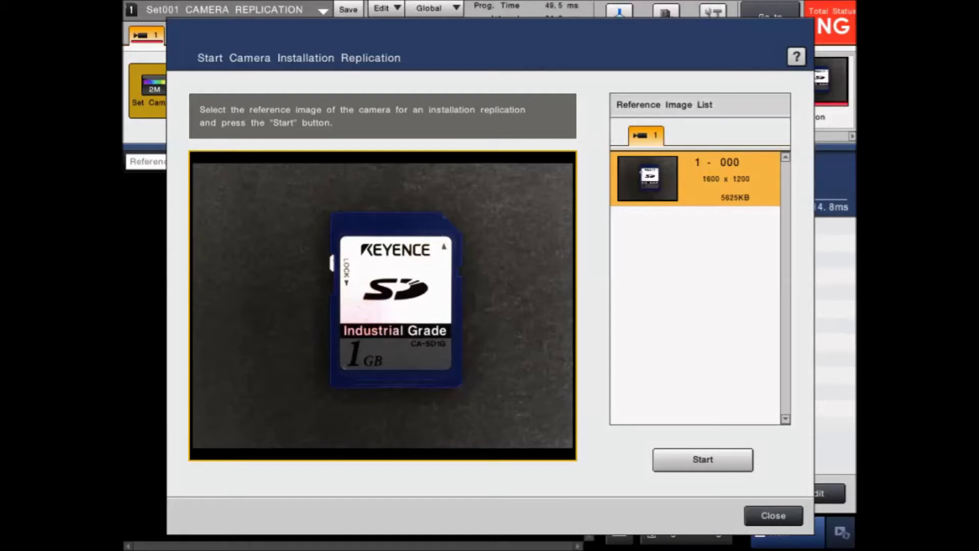
Start replication from reference image 1-000 to reach the Positioning step
{"action": "left_click", "coordinate": [702, 464]}
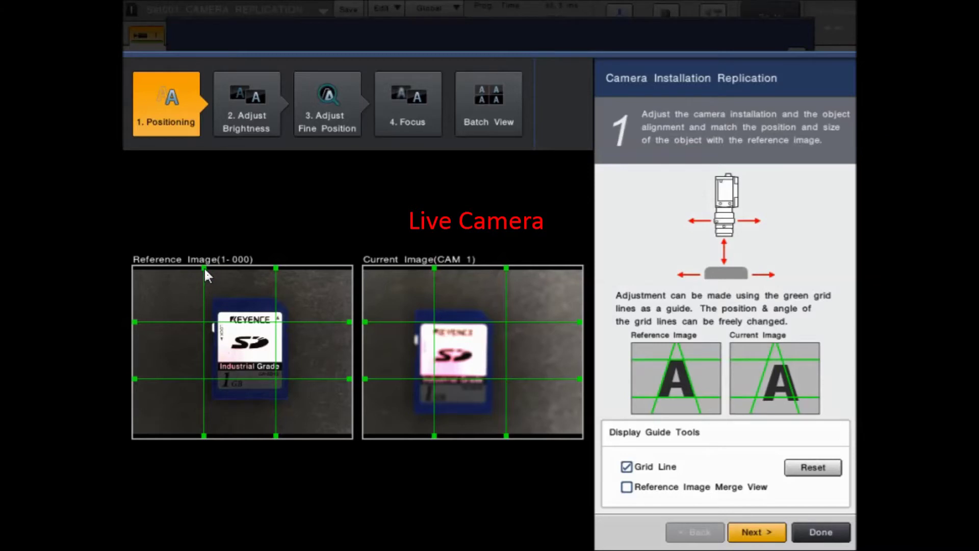
Align the left, right, top and bottom guide lines to the SD card's edges in reference 1-000
{"action": "left_click_drag", "start_coordinate": [205, 269], "coordinate": [213, 270]}
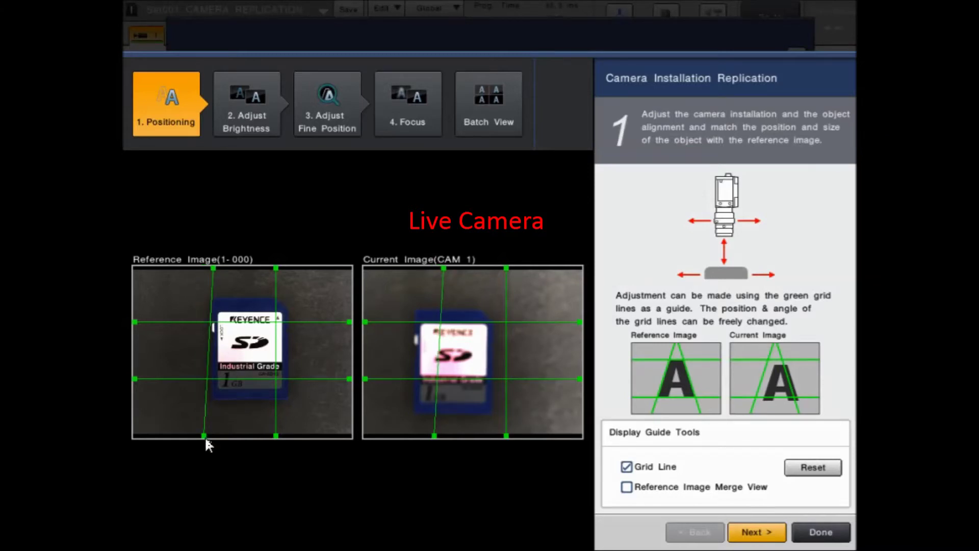
{"action": "left_click_drag", "start_coordinate": [207, 433], "coordinate": [211, 433]}
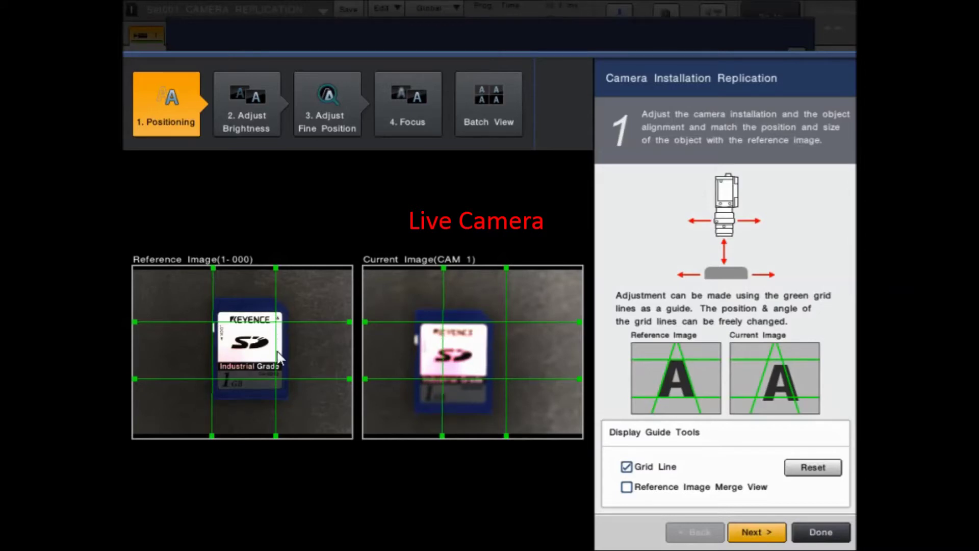
{"action": "left_click_drag", "start_coordinate": [281, 357], "coordinate": [287, 358]}
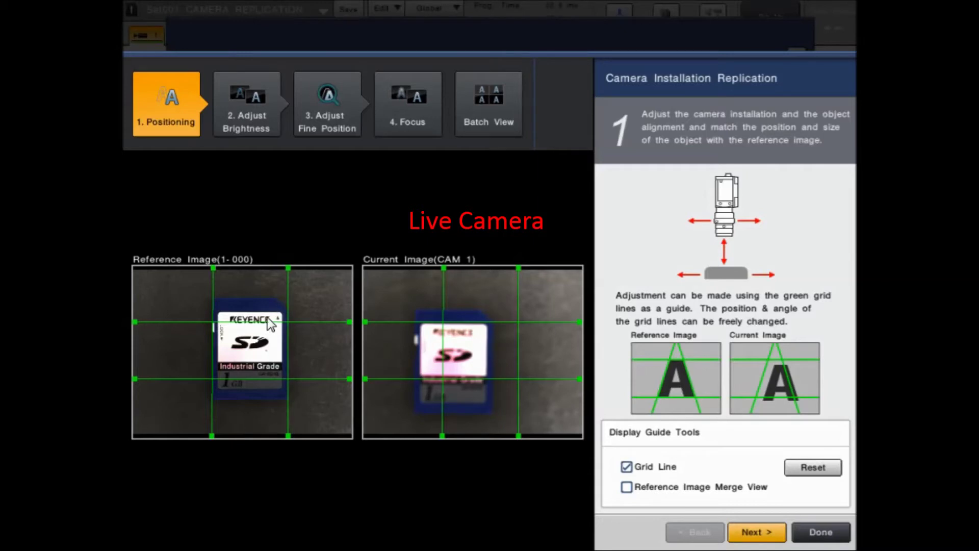
{"action": "left_click_drag", "start_coordinate": [267, 323], "coordinate": [268, 302]}
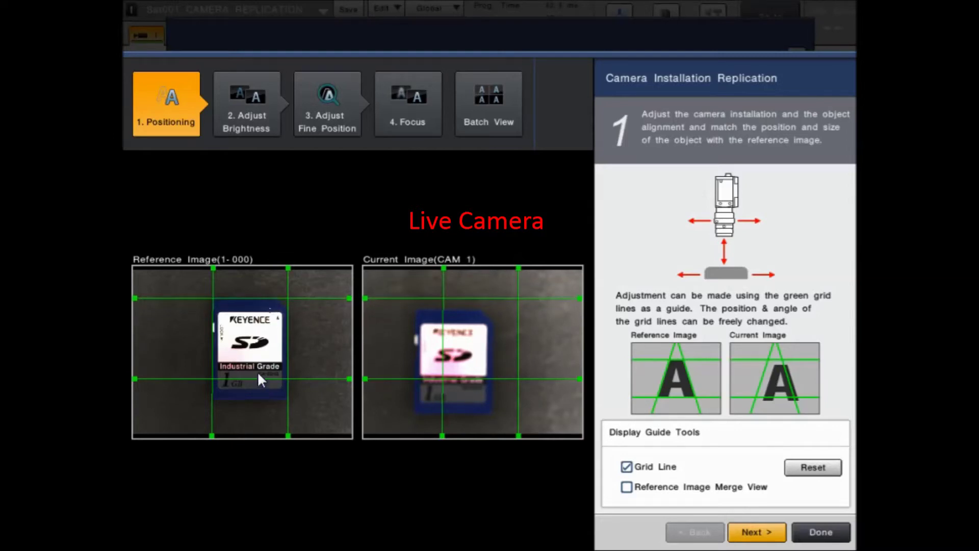
{"action": "left_click_drag", "start_coordinate": [256, 384], "coordinate": [256, 401]}
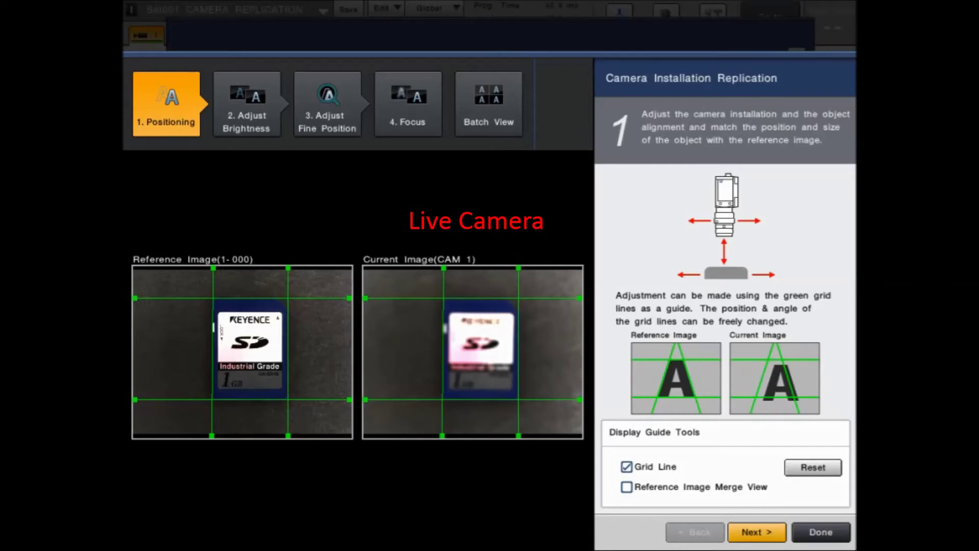
Proceed to the Adjust Brightness step once the live card sits inside the grid
{"action": "left_click", "coordinate": [759, 538]}
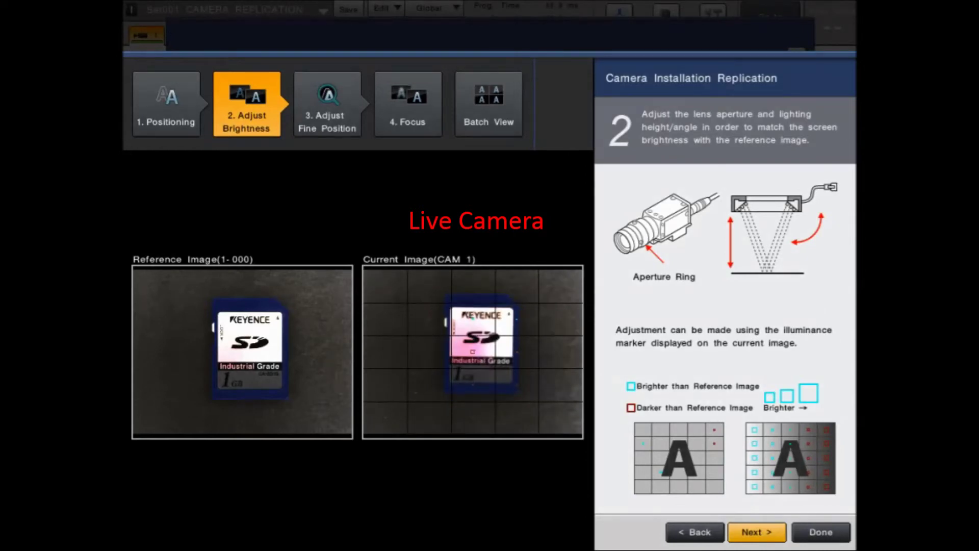
Advance from brightness matching to the Adjust Fine Position step
{"action": "left_click", "coordinate": [753, 535]}
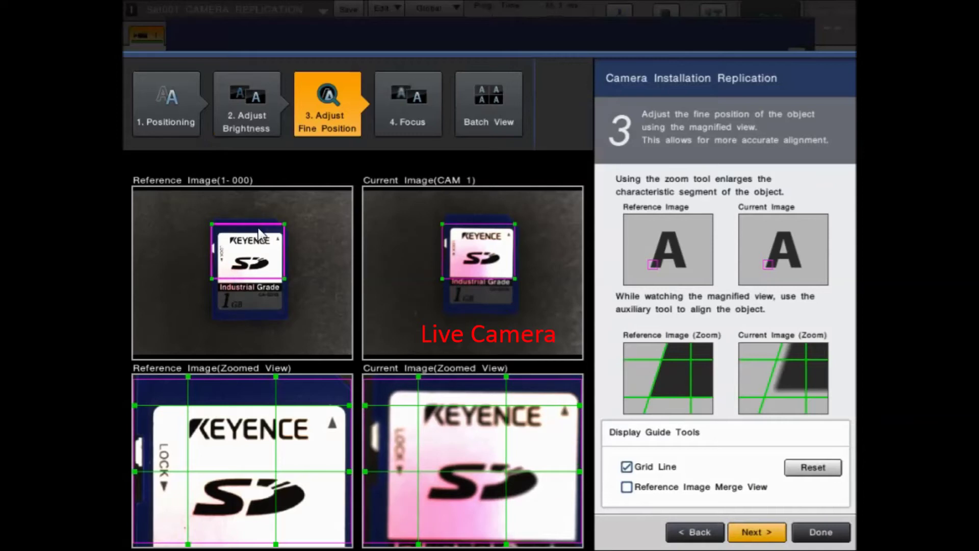
Place the zoom box on the KEYENCE label corner and snap the zoomed guide lines to its edges
{"action": "left_click_drag", "start_coordinate": [258, 230], "coordinate": [251, 224]}
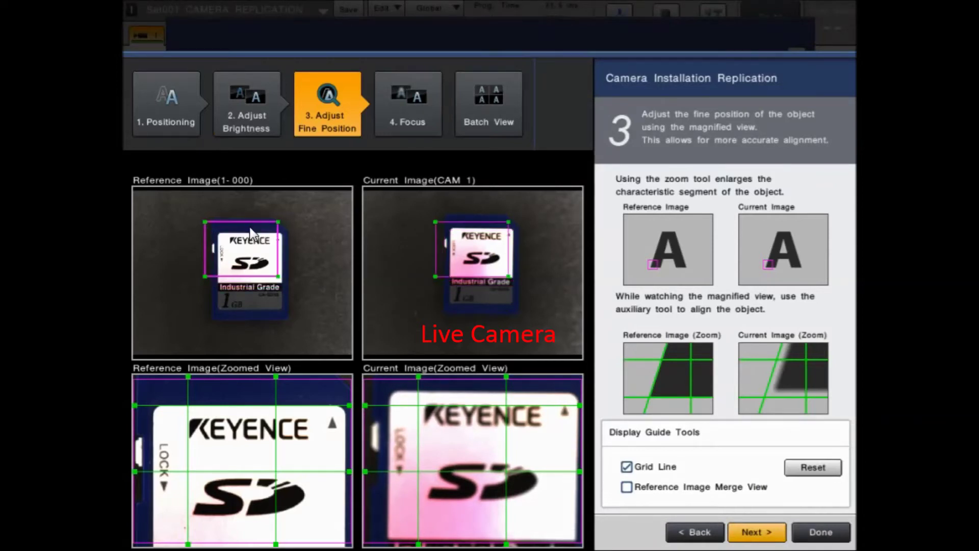
{"action": "left_click_drag", "start_coordinate": [250, 228], "coordinate": [245, 227]}
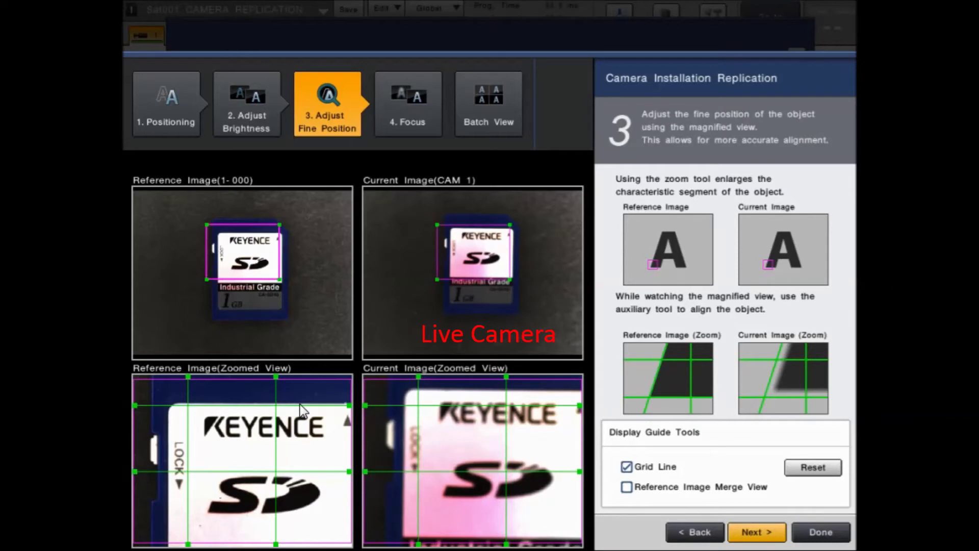
{"action": "left_click_drag", "start_coordinate": [300, 405], "coordinate": [301, 402]}
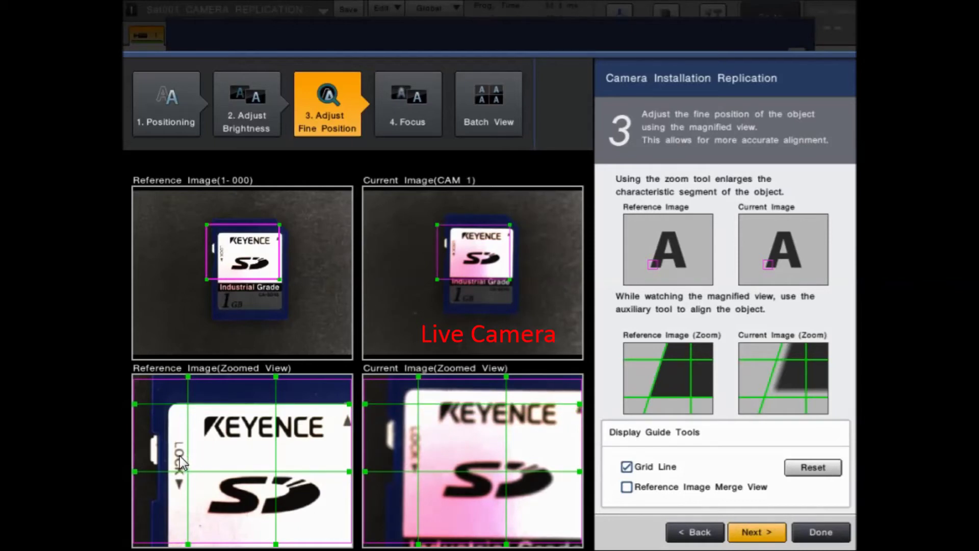
{"action": "left_click_drag", "start_coordinate": [180, 456], "coordinate": [161, 464]}
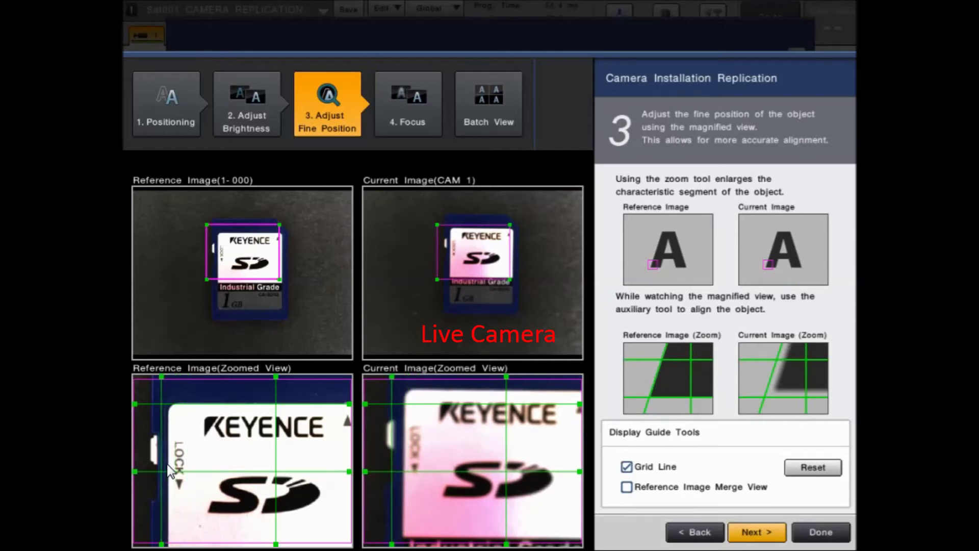
{"action": "left_click", "coordinate": [168, 465]}
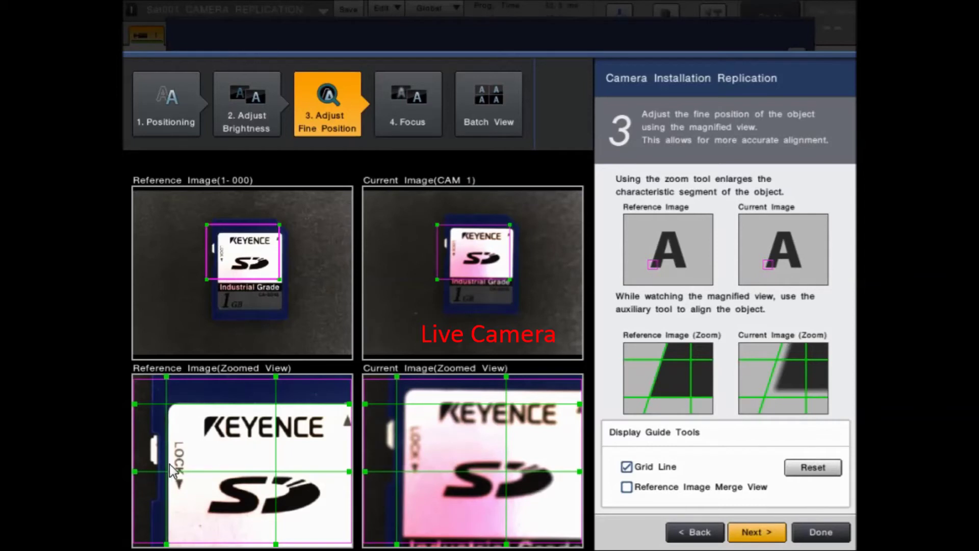
{"action": "left_click", "coordinate": [170, 464]}
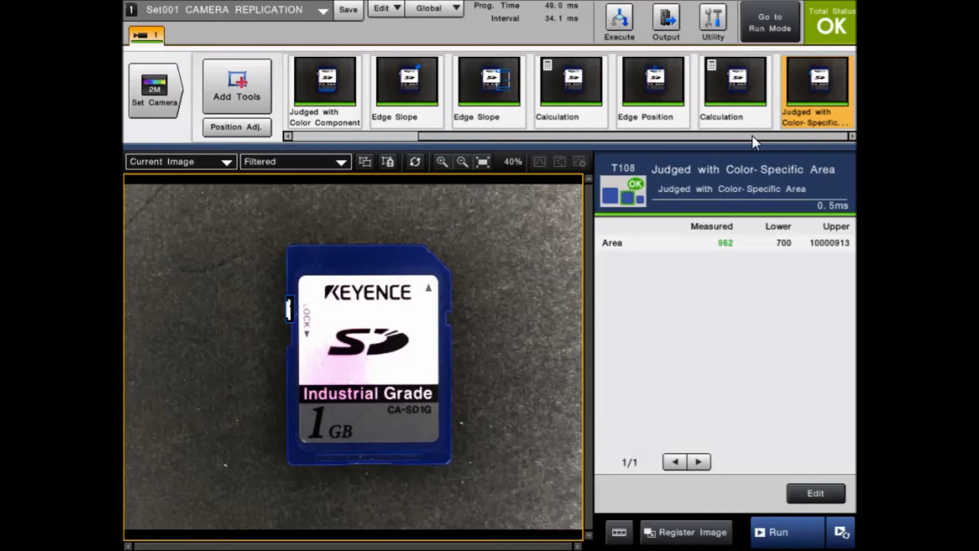
Return to Run mode with every CAM 1 judgment OK and area reading 965
{"action": "left_click", "coordinate": [771, 30]}
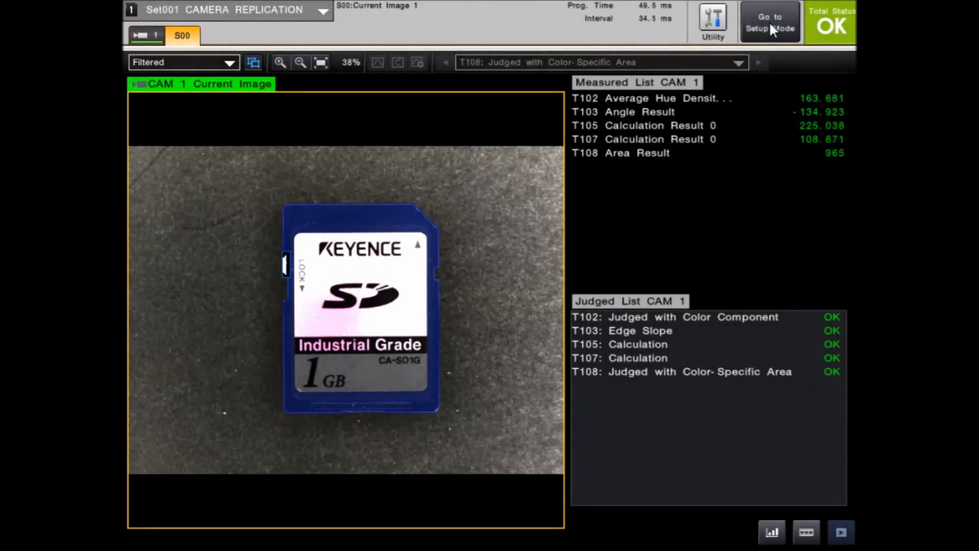